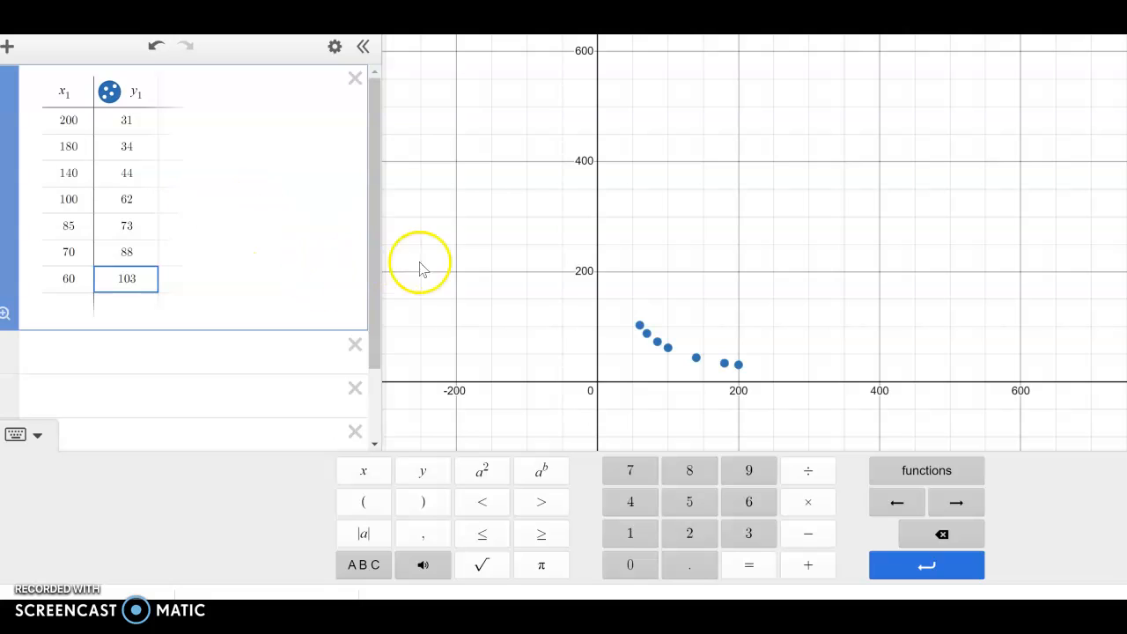
# Fit the linear regression y₁ ~ ax₁ + b to the table data, then delete that expression
pyautogui.click(8, 46)
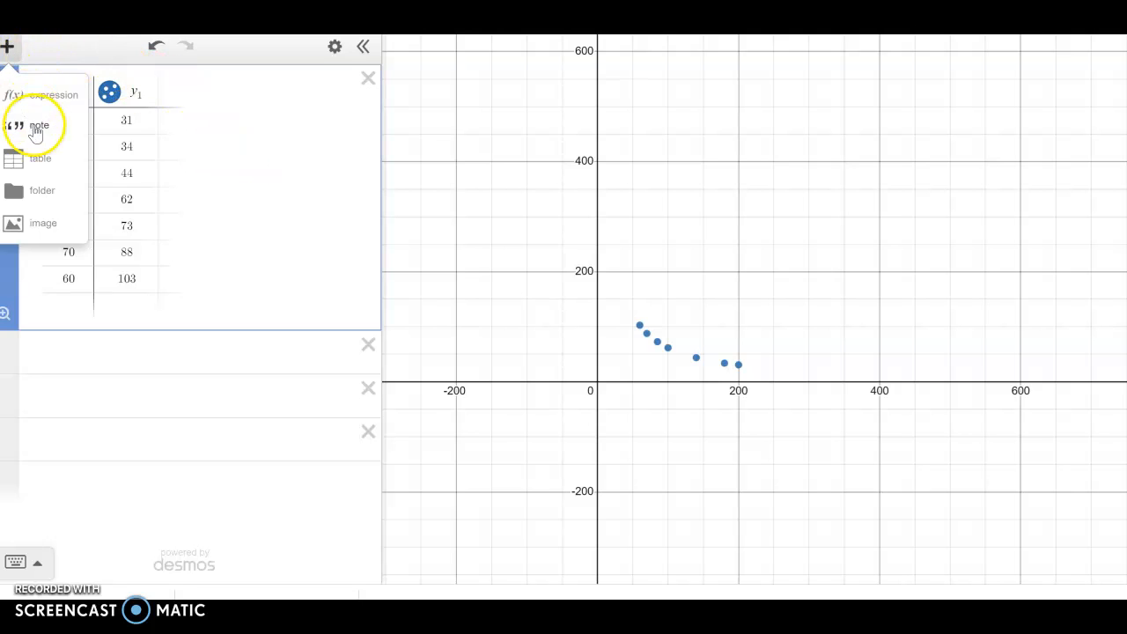
pyautogui.click(63, 99)
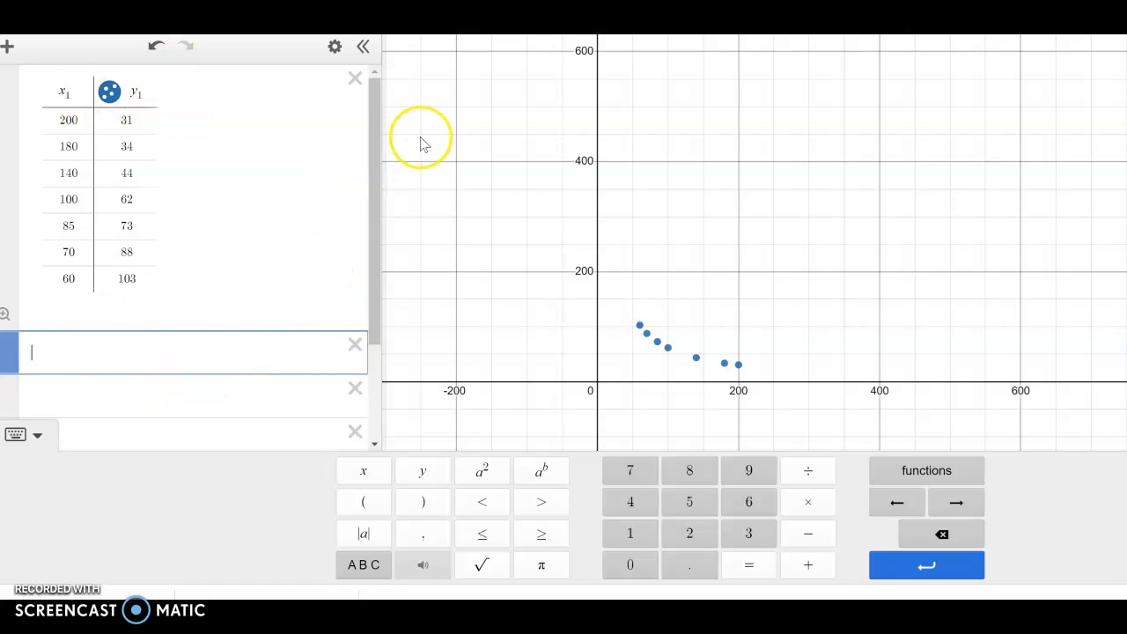
pyautogui.write('y1 ')
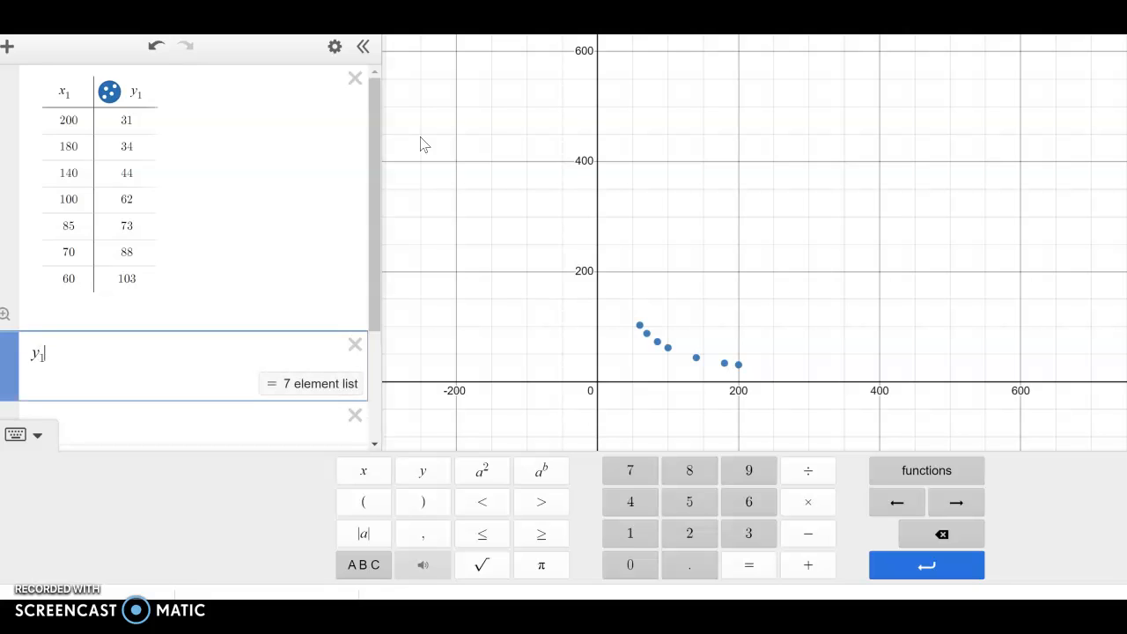
pyautogui.write('~ ')
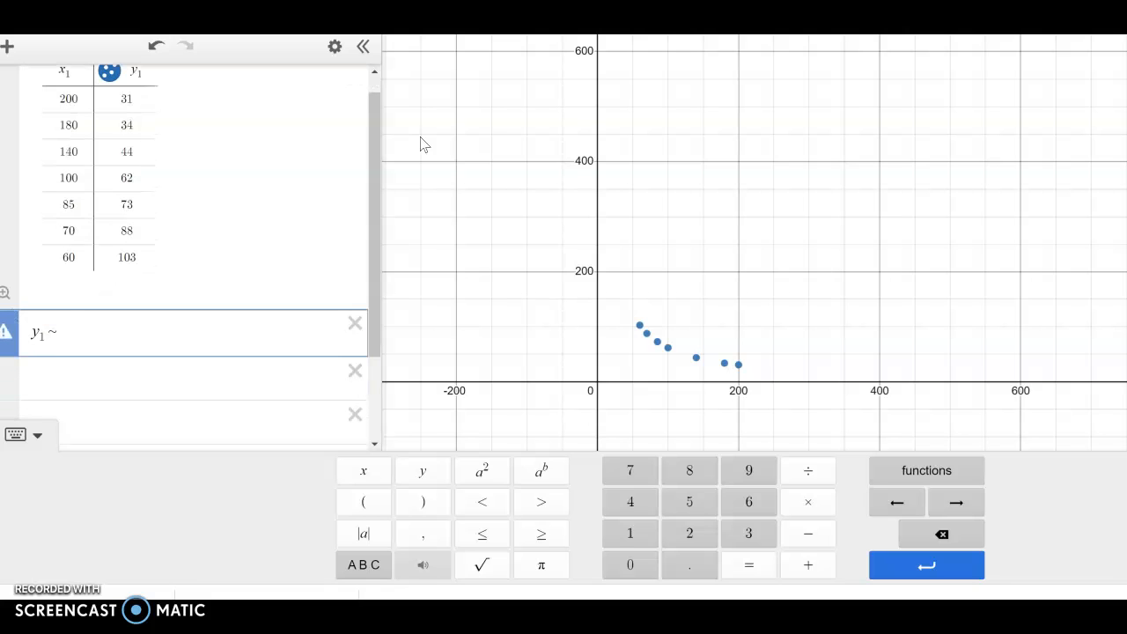
pyautogui.write('ax')
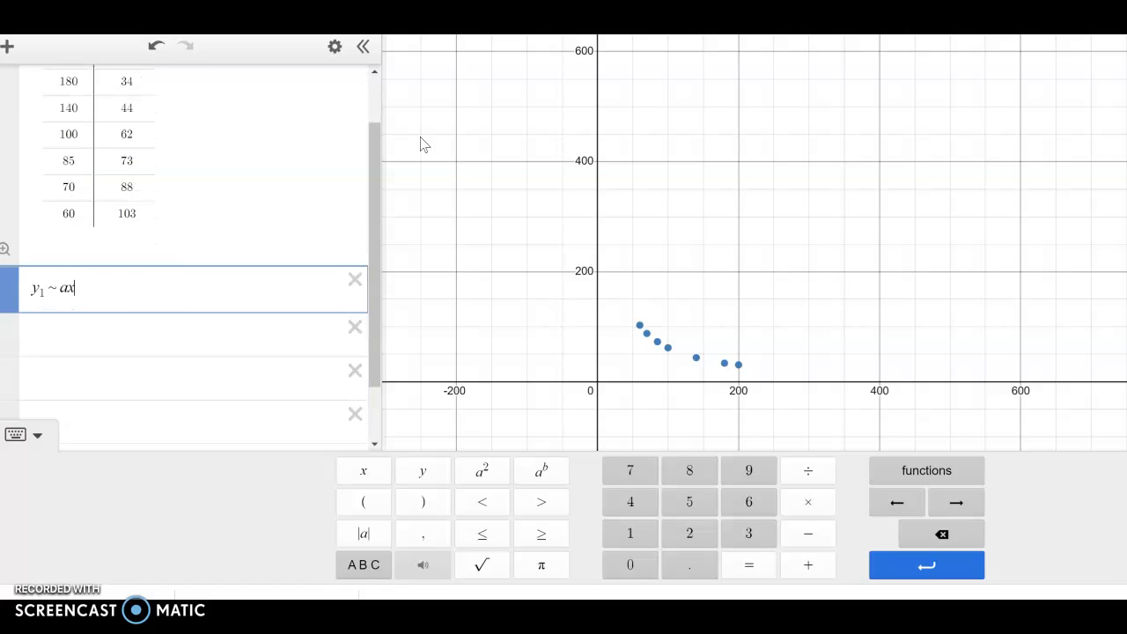
pyautogui.write('1 + ')
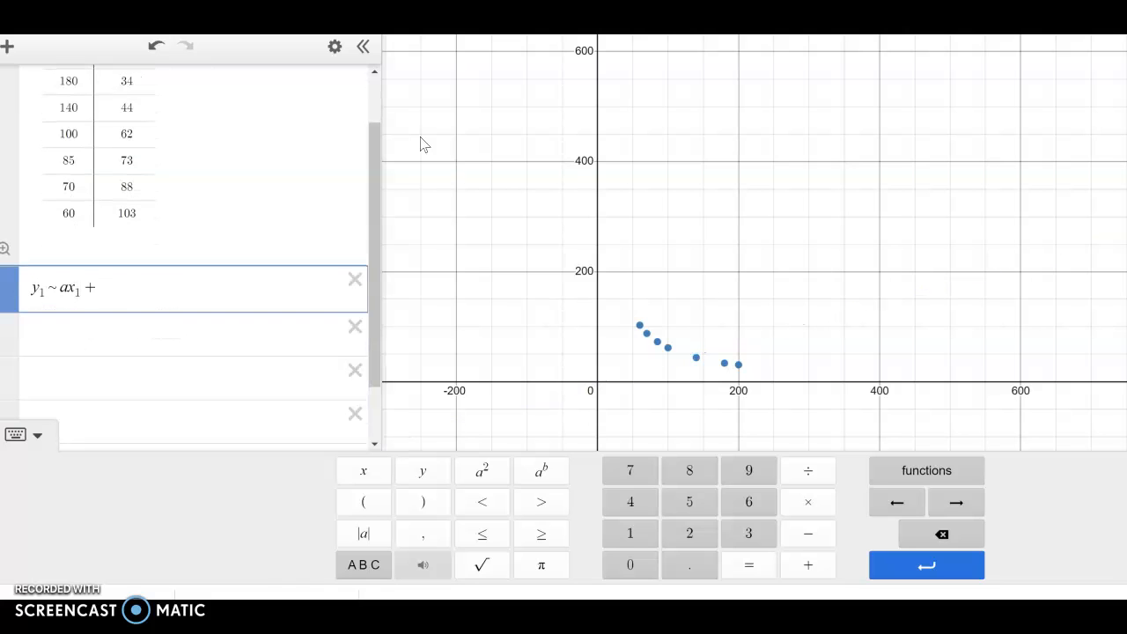
pyautogui.write('b')
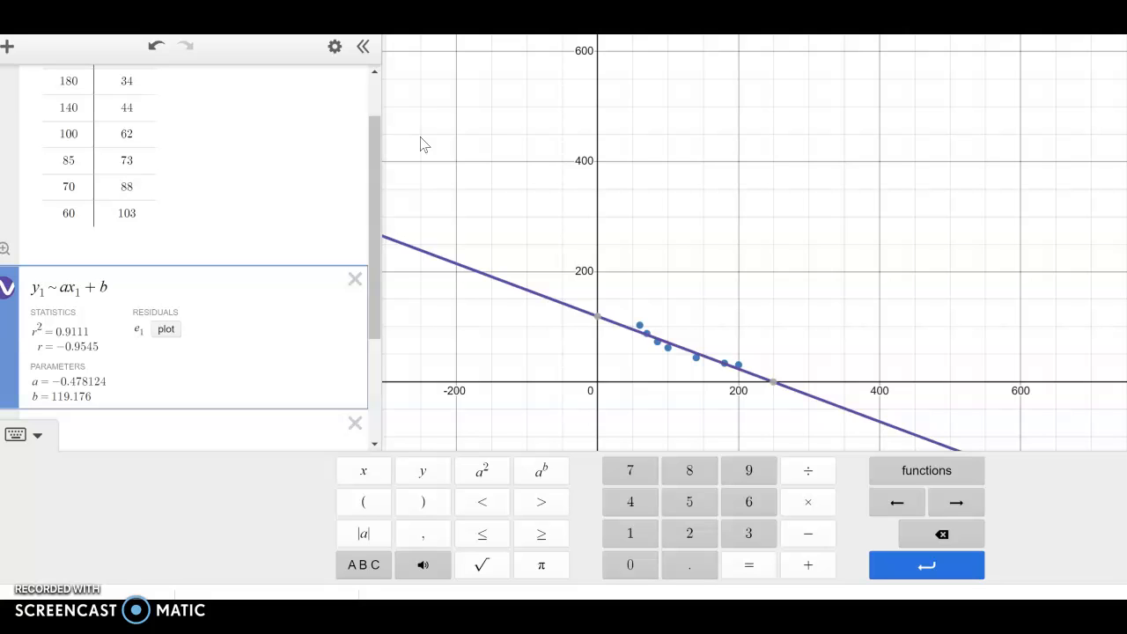
pyautogui.click(355, 279)
# Fit the square-root regression y₁ ~ a√x₁ to the table data in a new expression, then delete it
pyautogui.click(7, 46)
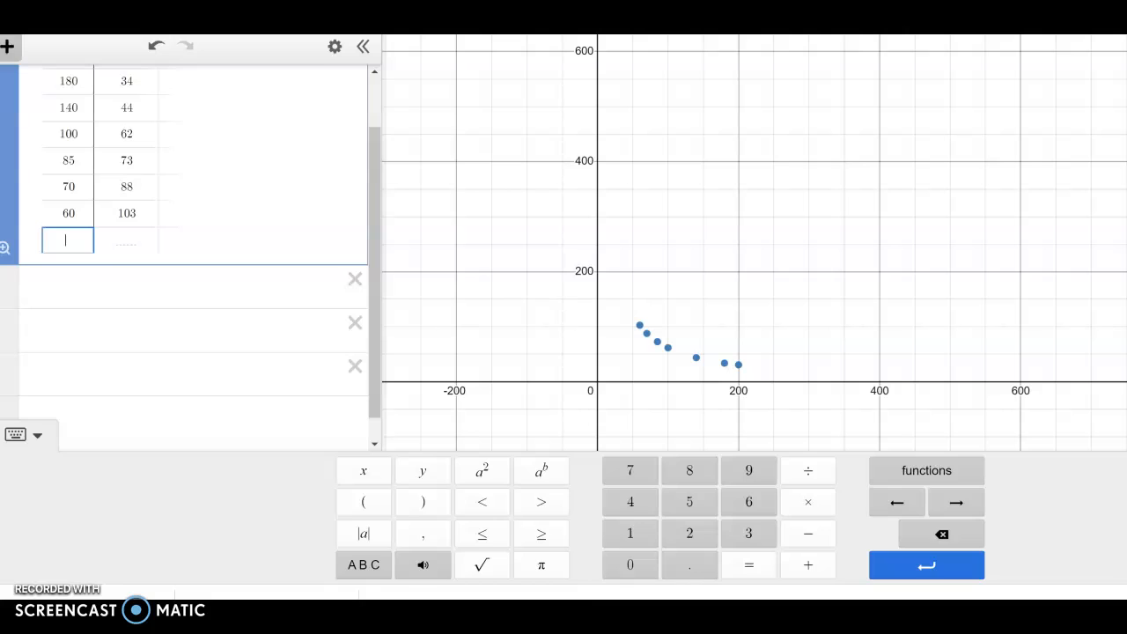
pyautogui.click(49, 94)
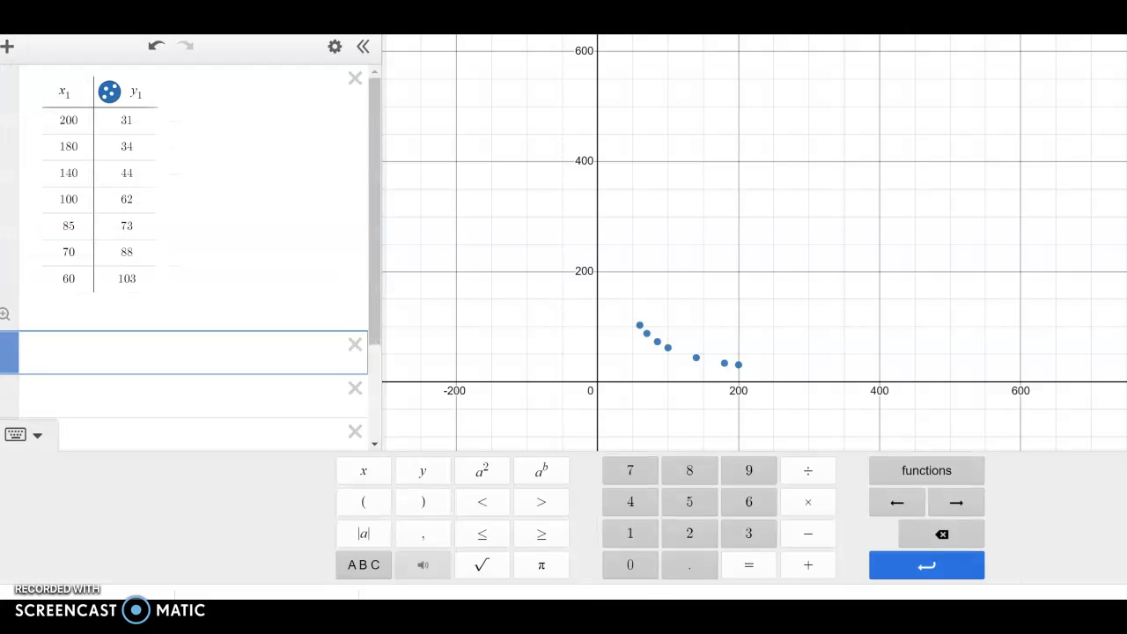
pyautogui.write('y_1')
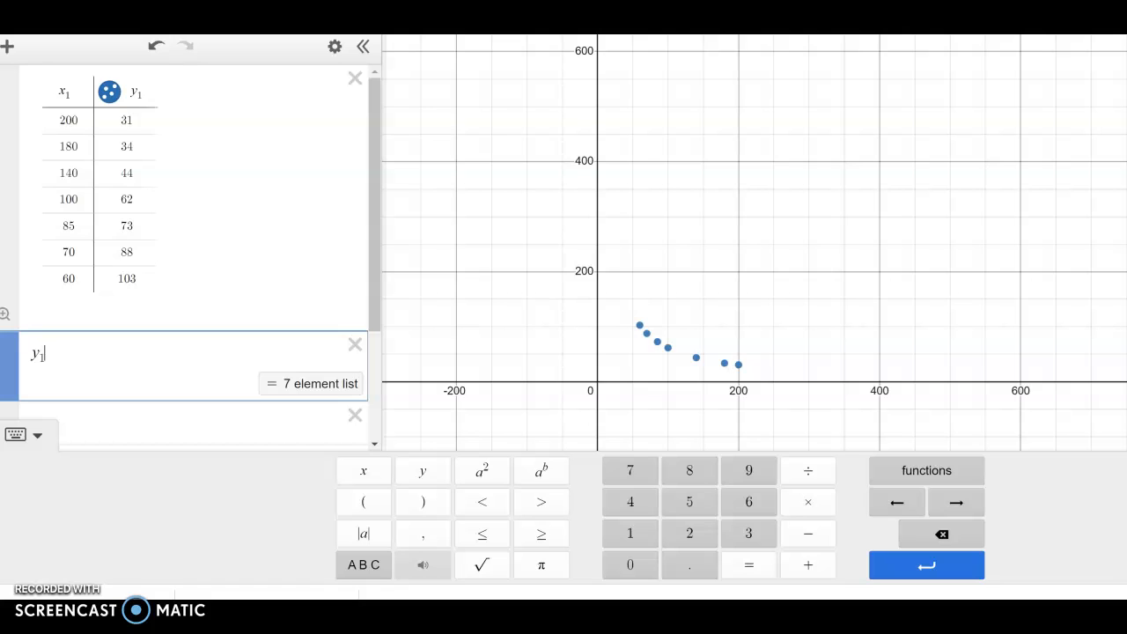
pyautogui.write('~')
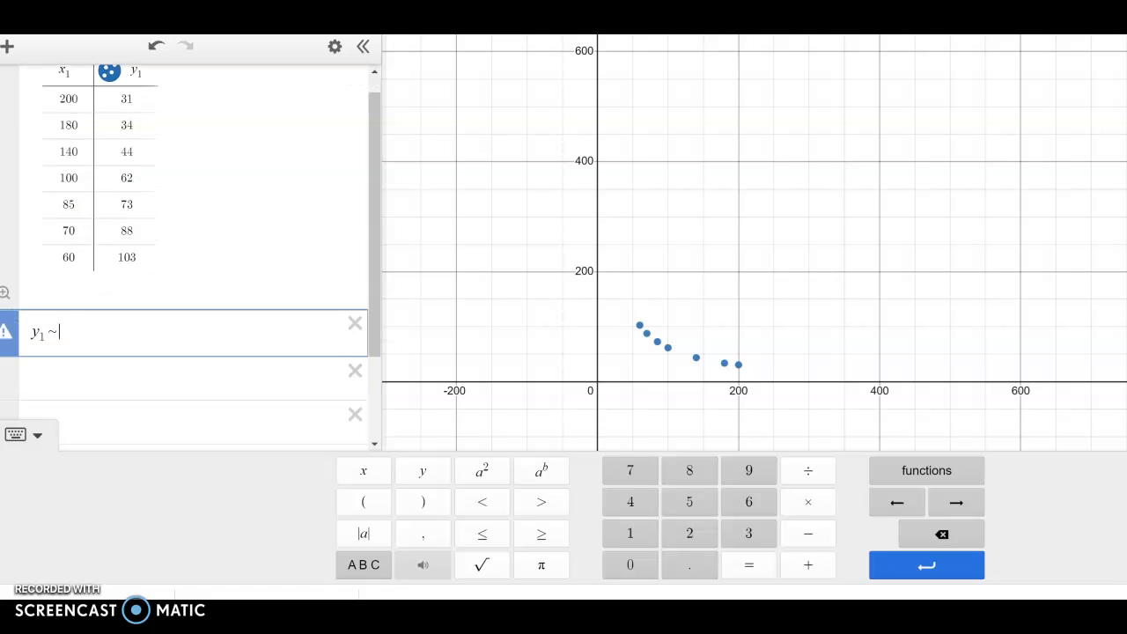
pyautogui.write('a')
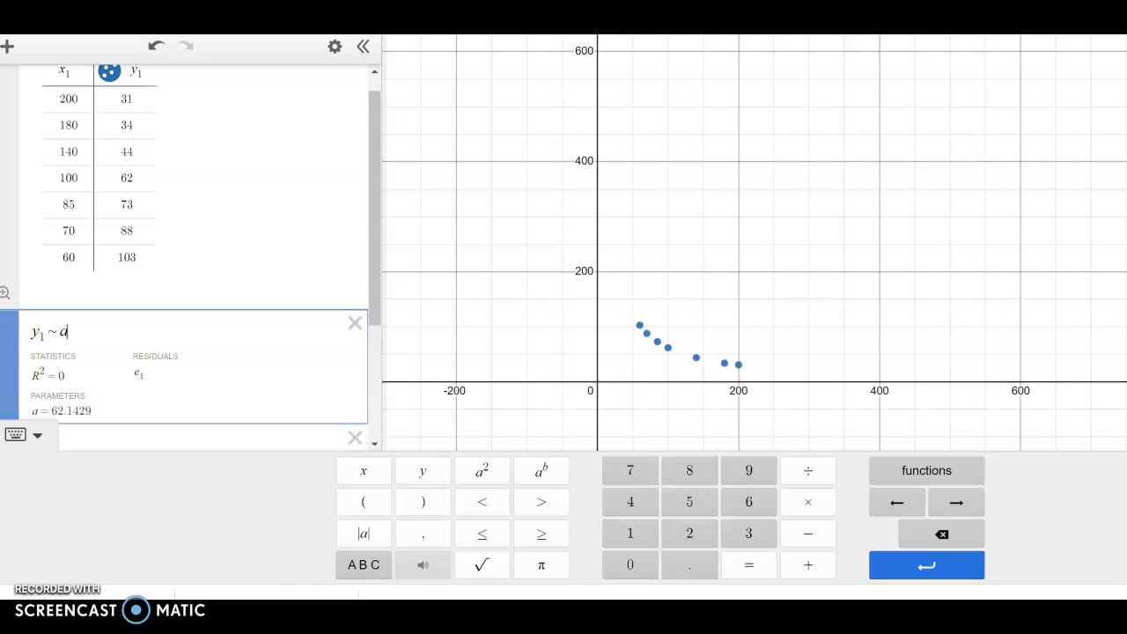
pyautogui.write('\\sqrt{')
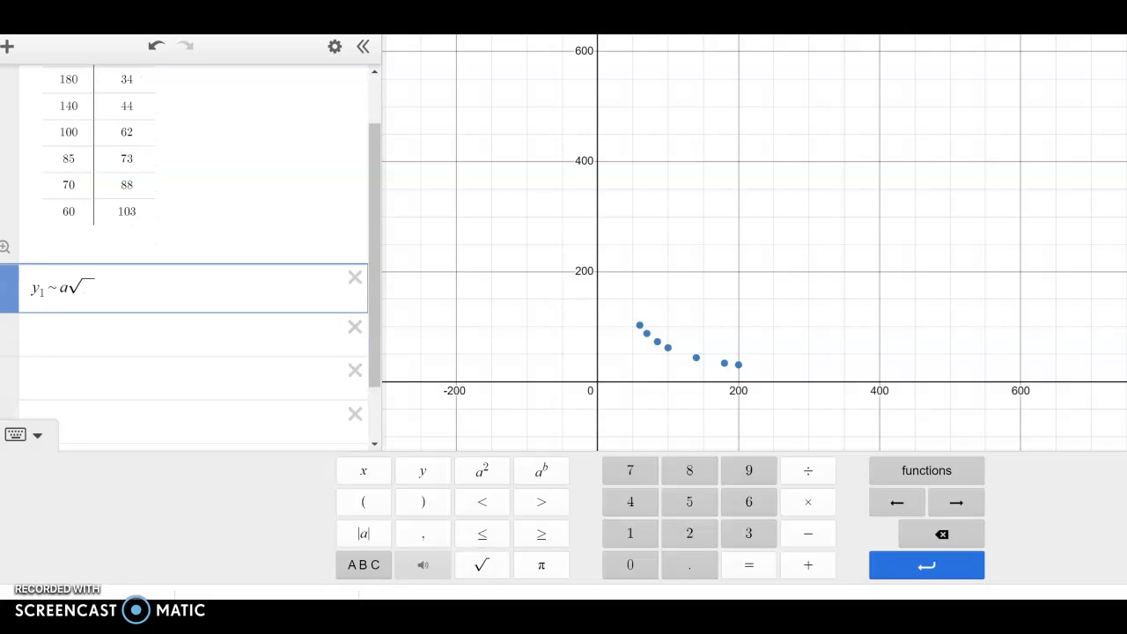
pyautogui.write('X_1')
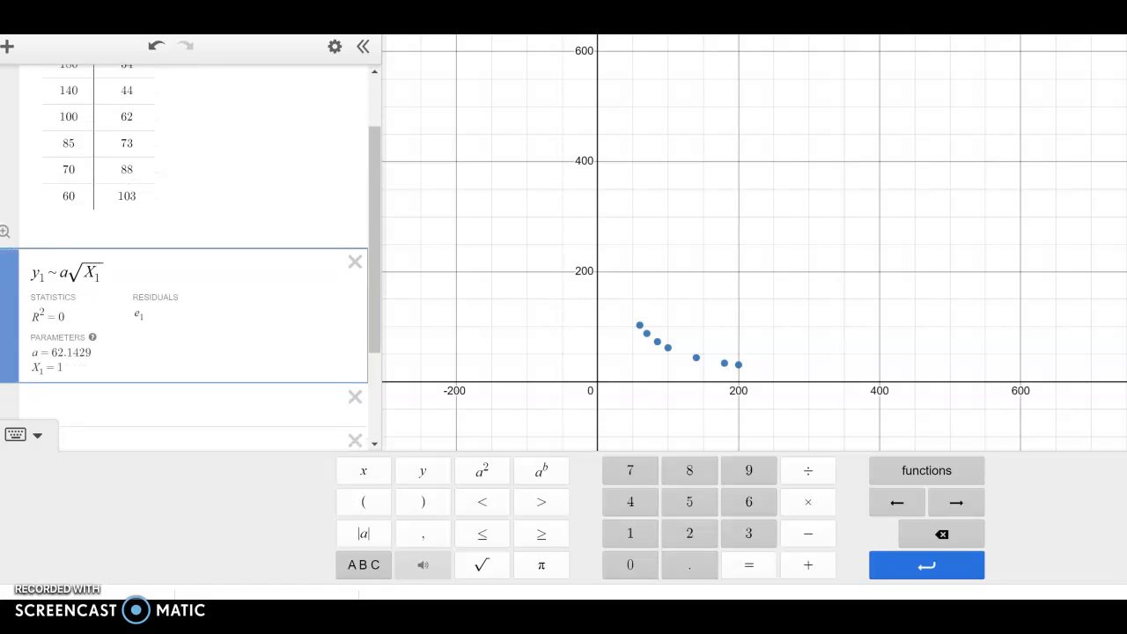
pyautogui.press('BackSpace')
pyautogui.press('BackSpace')
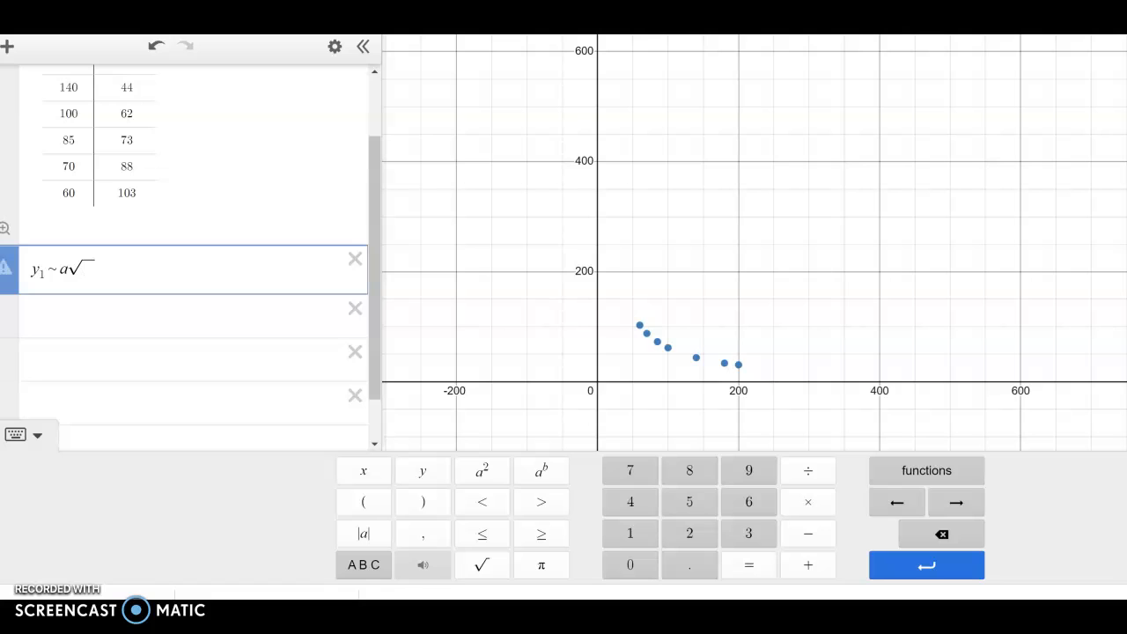
pyautogui.write('x')
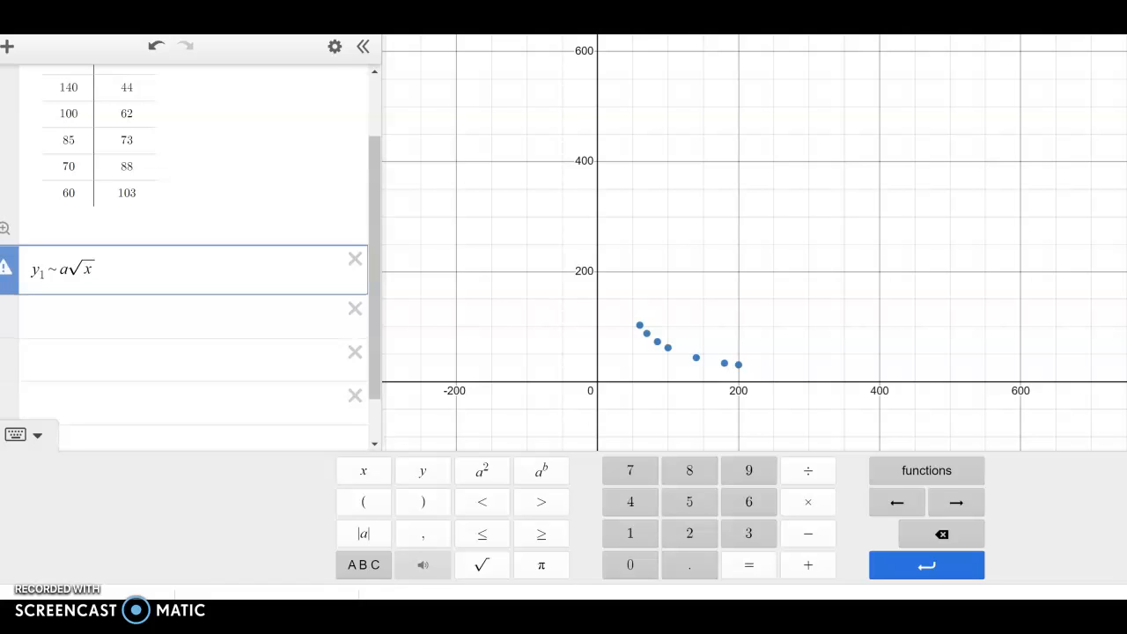
pyautogui.write('1')
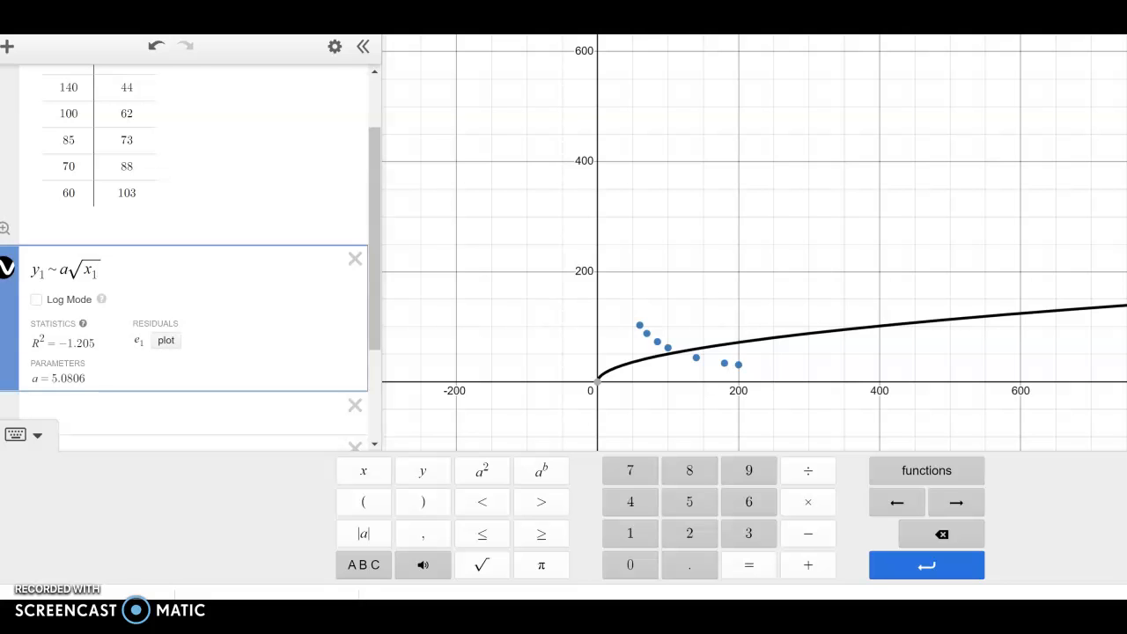
pyautogui.click(355, 259)
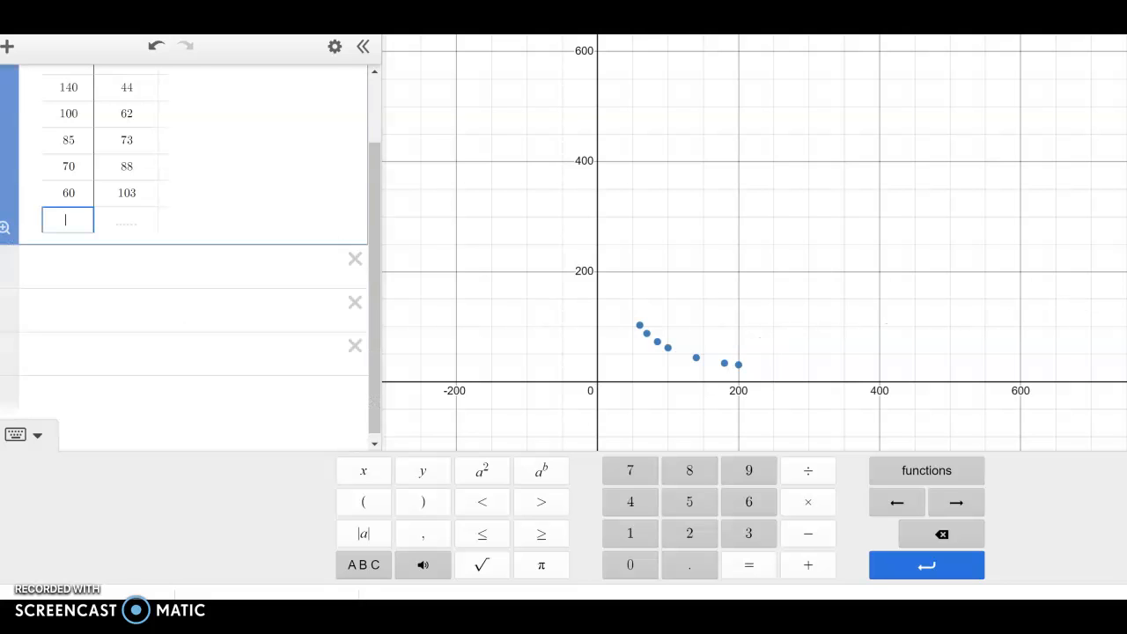
# Add a new expression below the table with the regression y₁ ~ ax₁
pyautogui.click(7, 45)
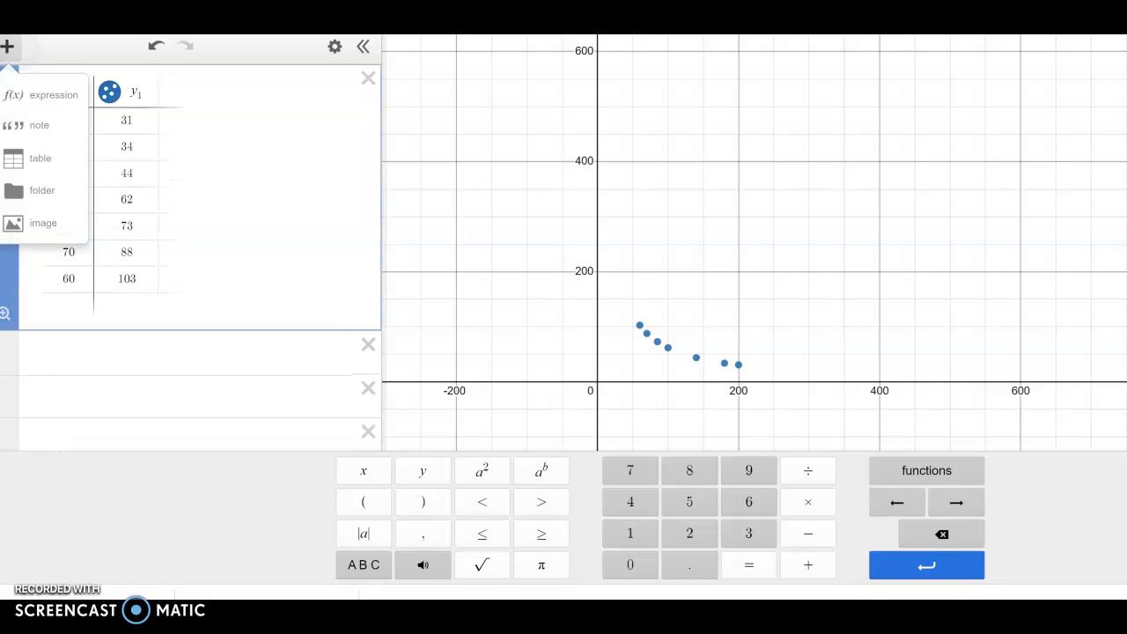
pyautogui.click(36, 93)
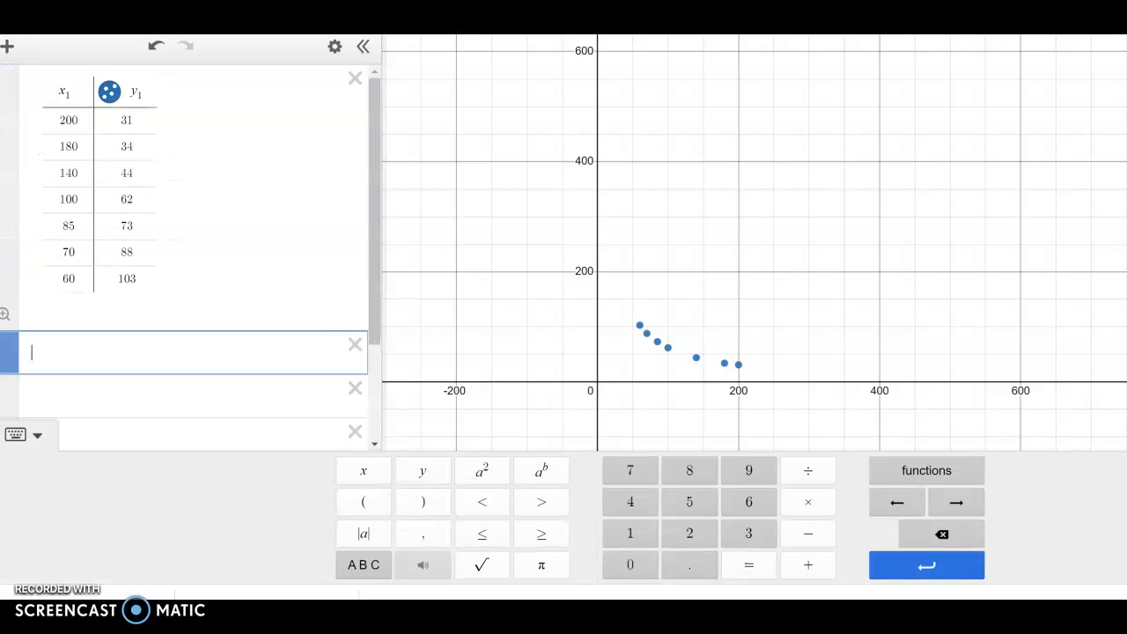
pyautogui.write('y1 ')
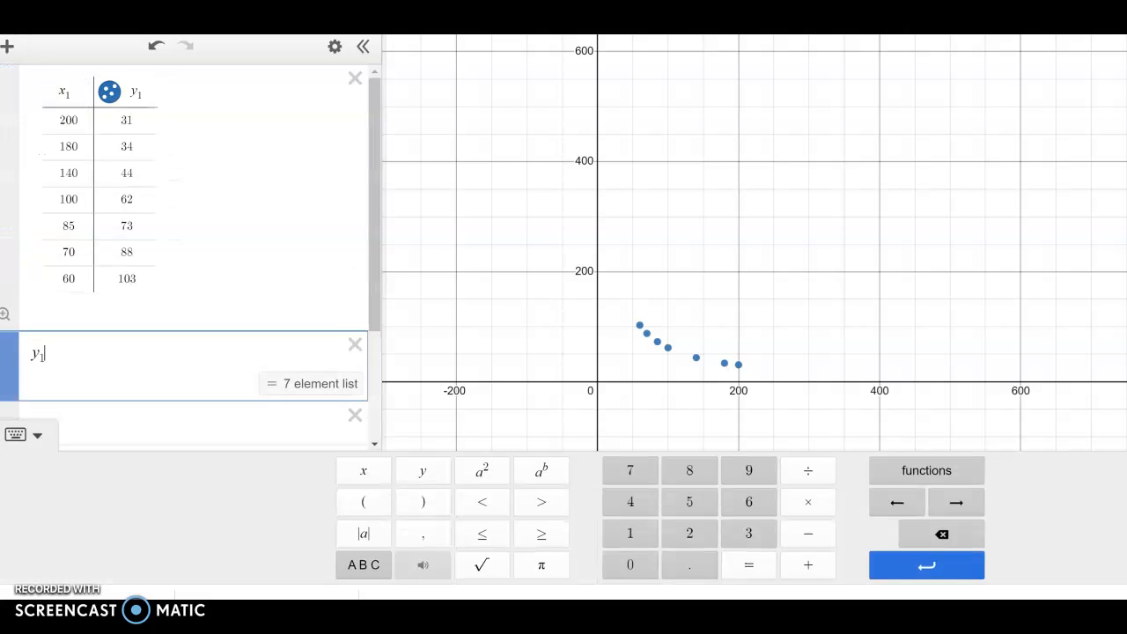
pyautogui.write('~ ')
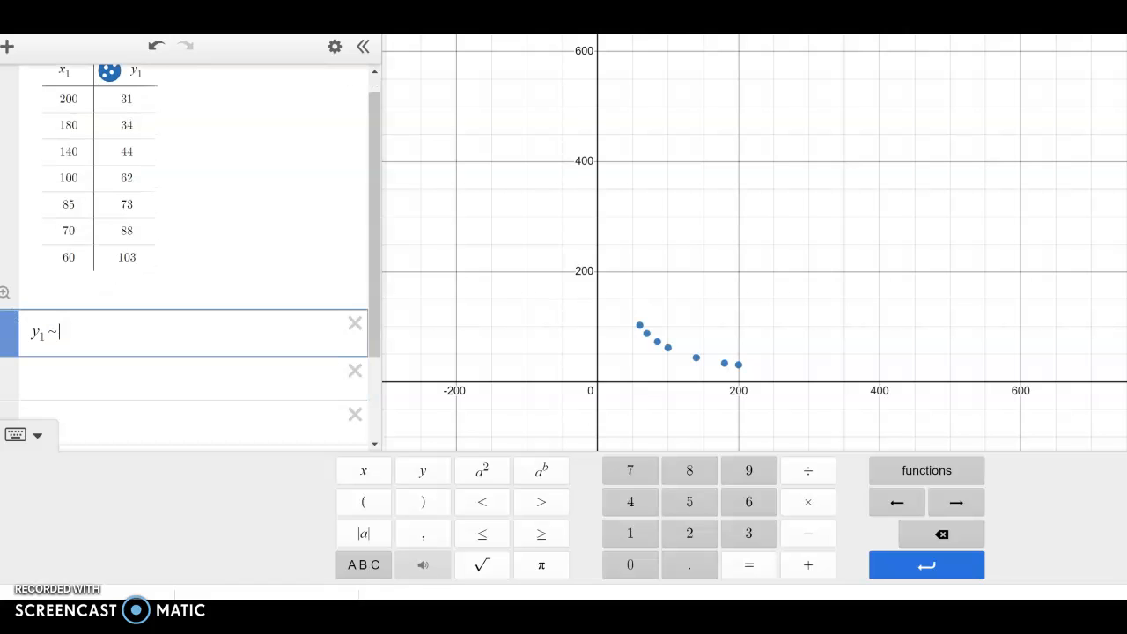
pyautogui.write('a')
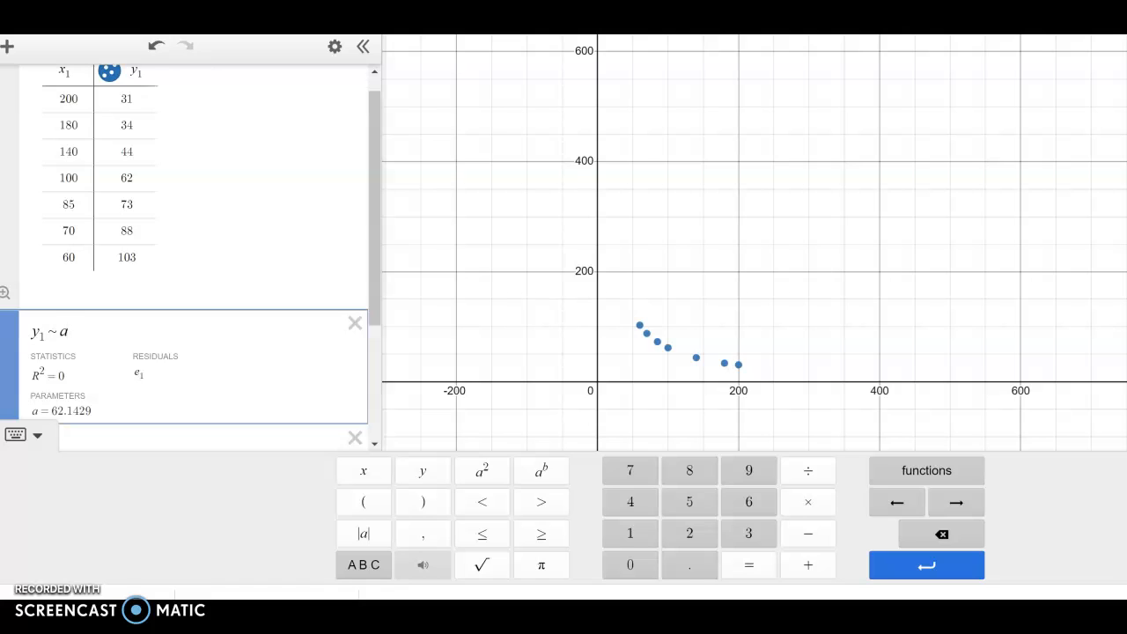
pyautogui.write('x')
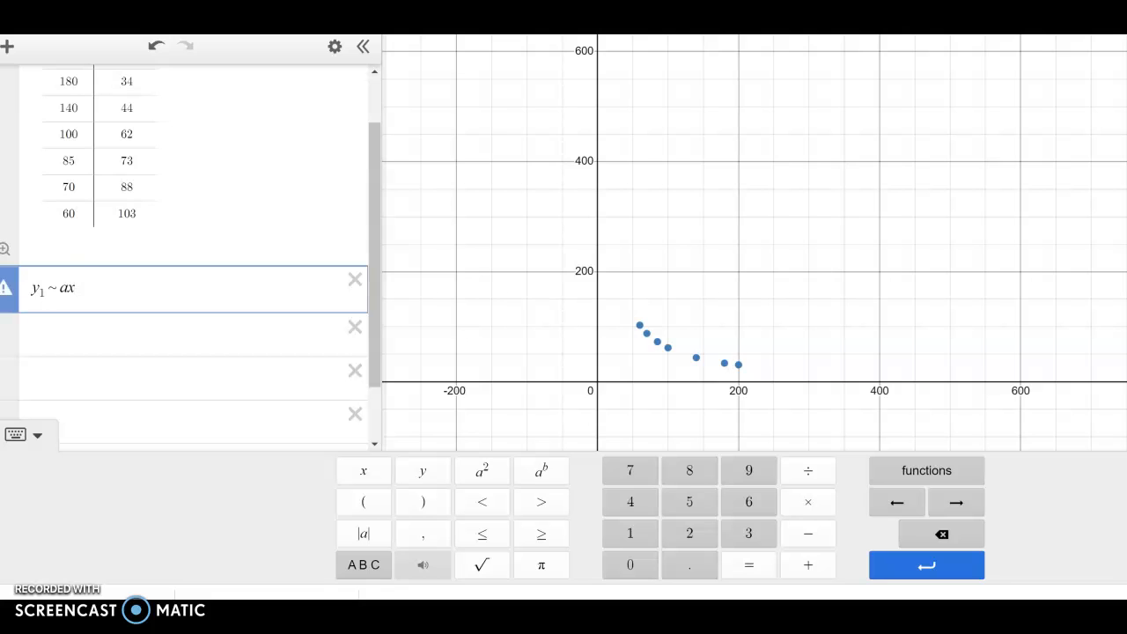
pyautogui.click(481, 471)
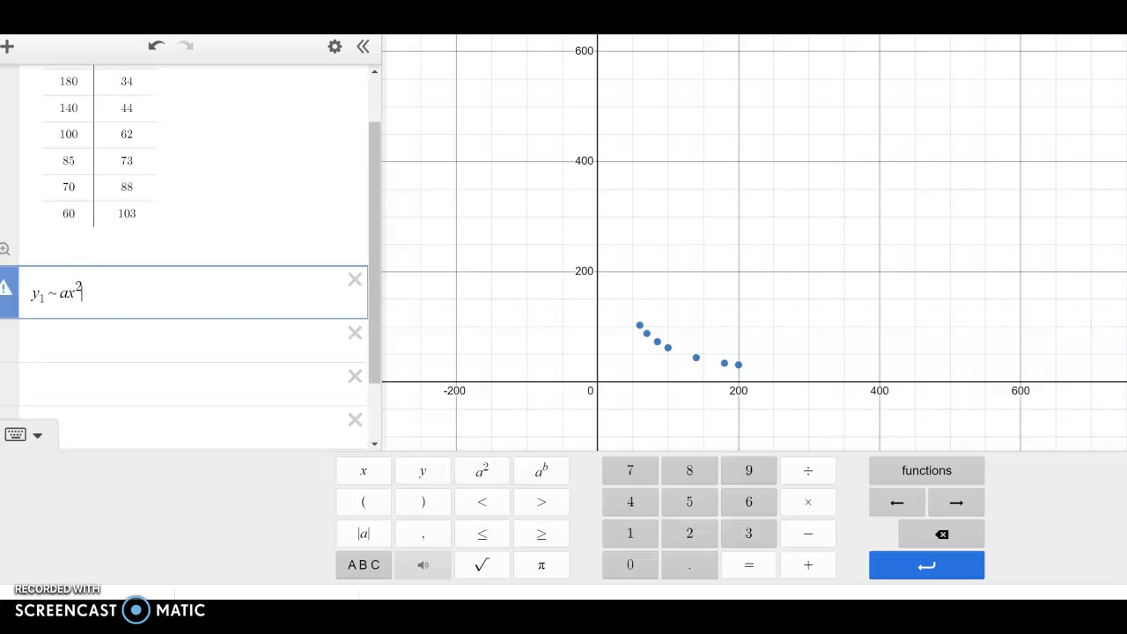
pyautogui.press('BackSpace')
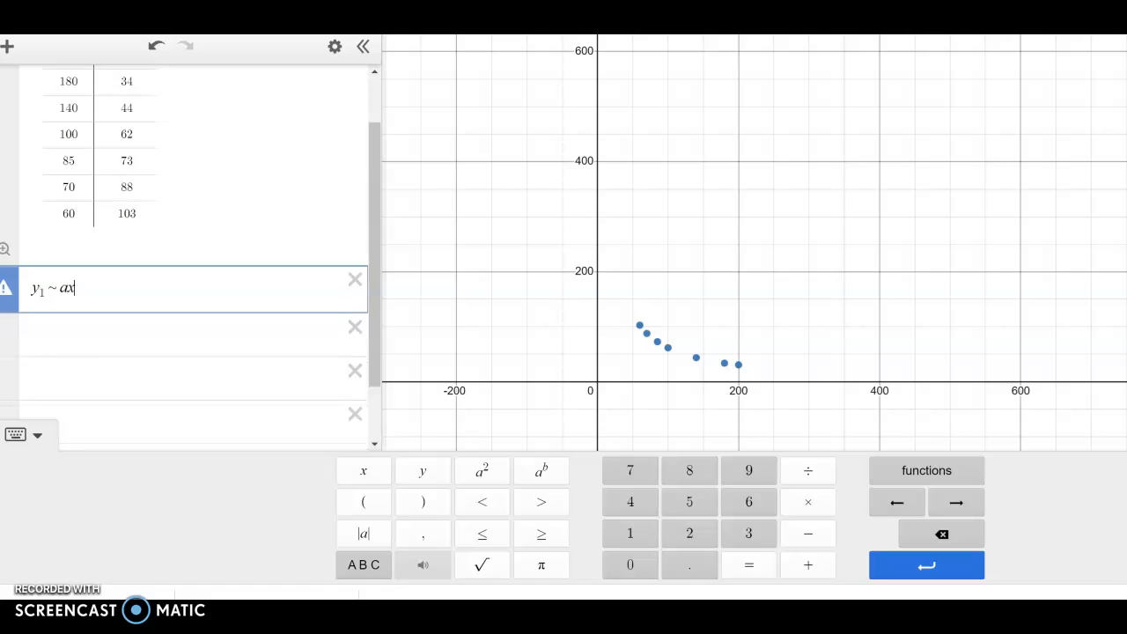
pyautogui.write('1')
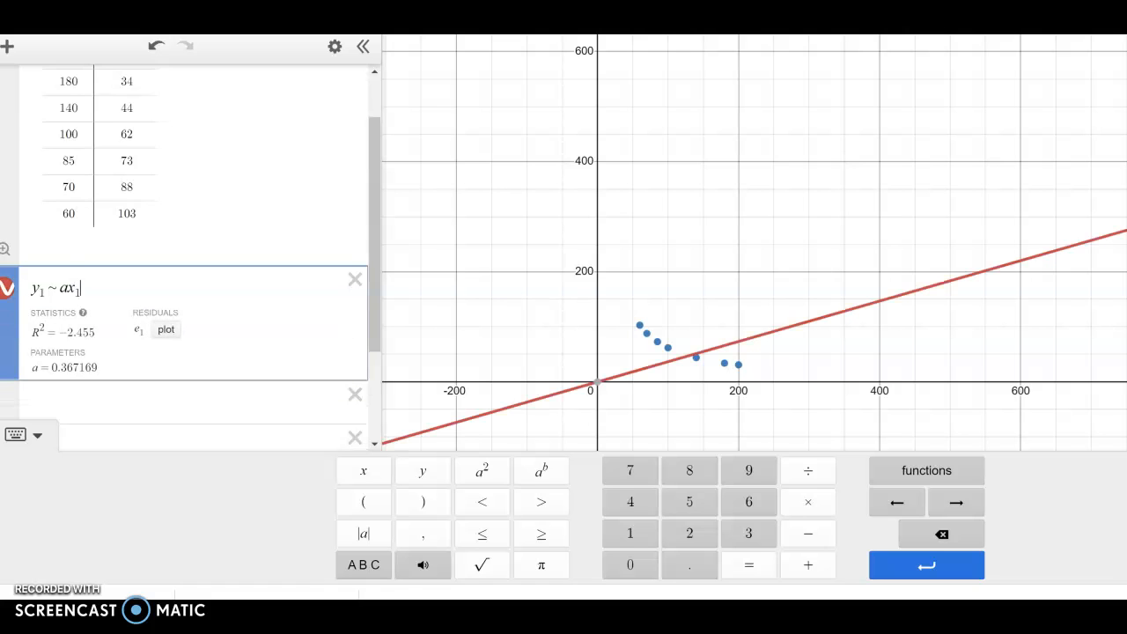
pyautogui.write('^2')
pyautogui.press('BackSpace')
pyautogui.press('BackSpace')
pyautogui.press('BackSpace')
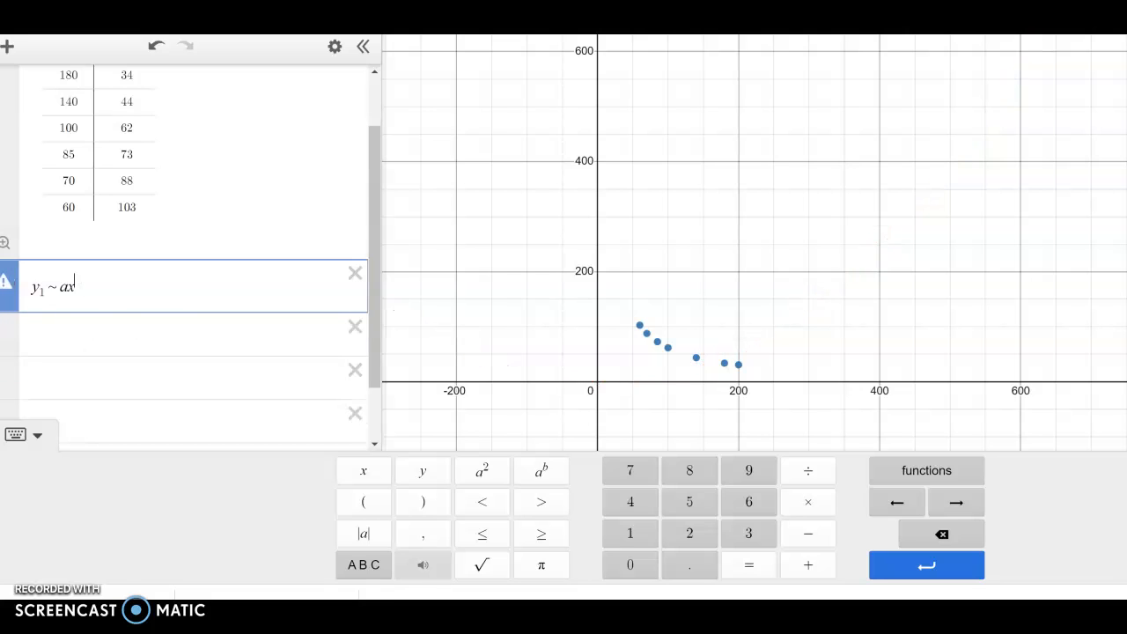
pyautogui.write('^-')
pyautogui.write('1')
pyautogui.press('BackSpace')
pyautogui.press('BackSpace')
pyautogui.press('BackSpace')
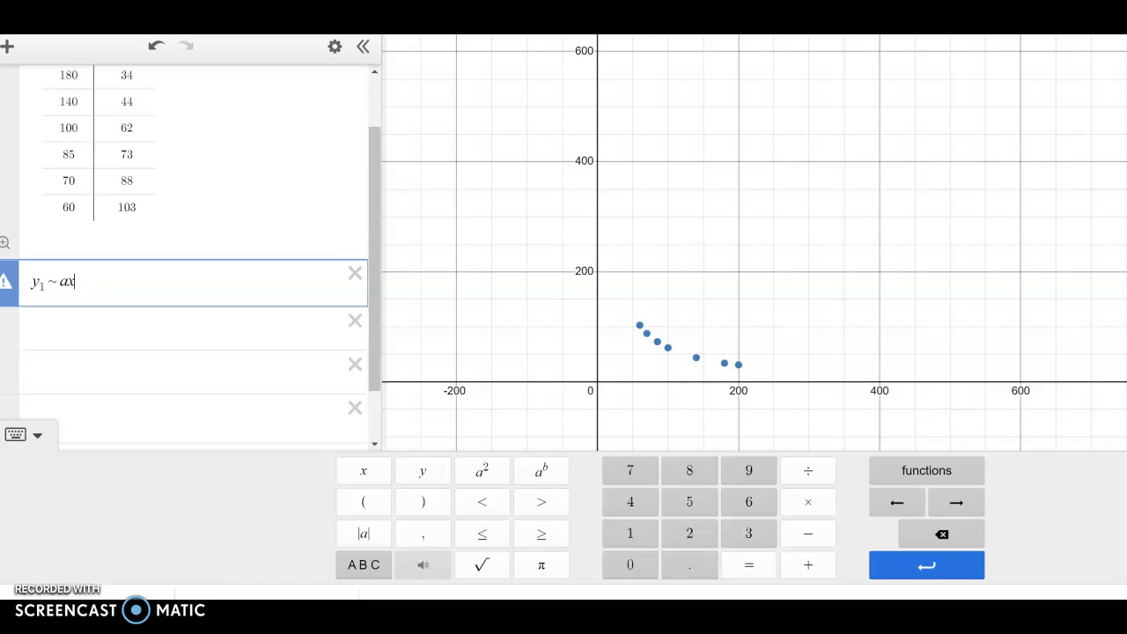
pyautogui.write('1^2')
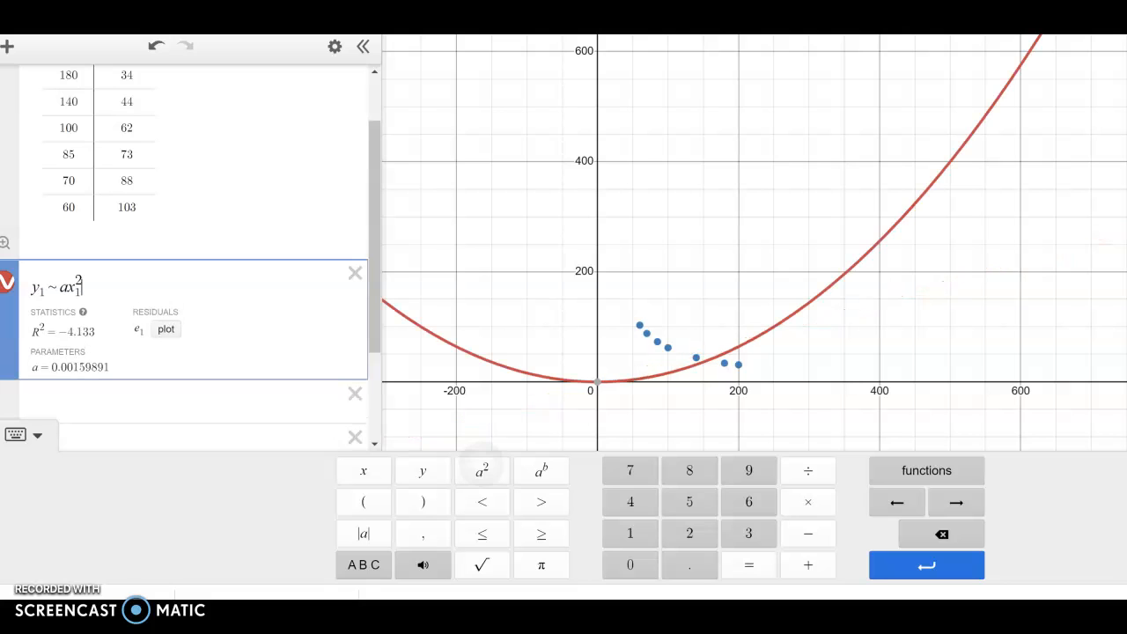
pyautogui.press('BackSpace')
pyautogui.write('-1')
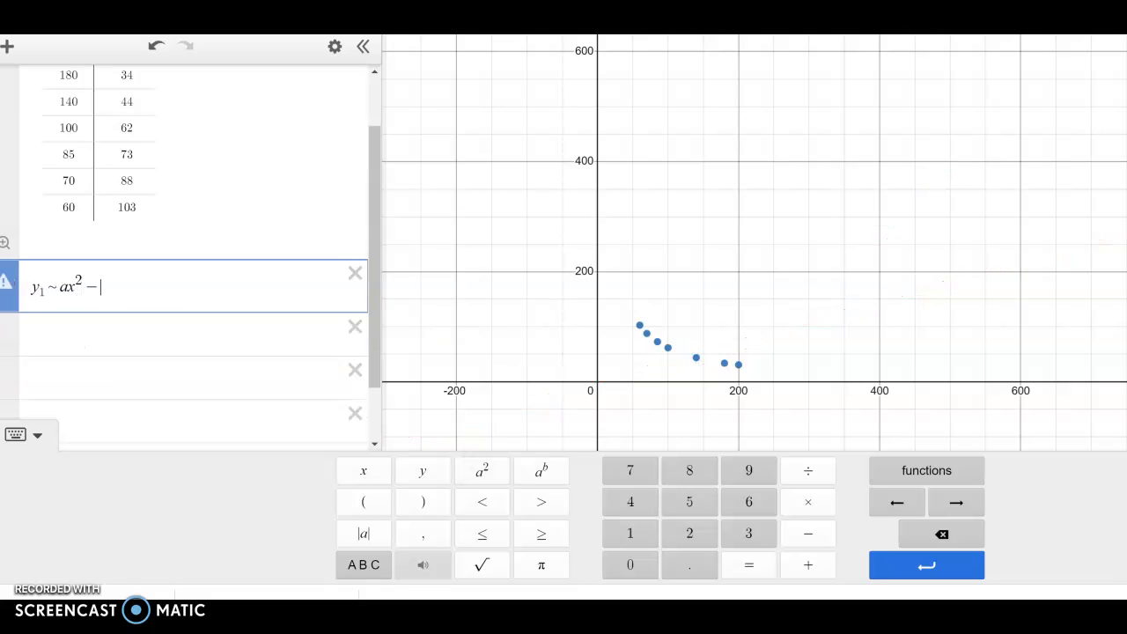
pyautogui.press('BackSpace')
pyautogui.press('BackSpace')
pyautogui.press('BackSpace')
pyautogui.write('^-1')
pyautogui.press('BackSpace')
pyautogui.press('BackSpace')
pyautogui.press('BackSpace')
pyautogui.press('BackSpace')
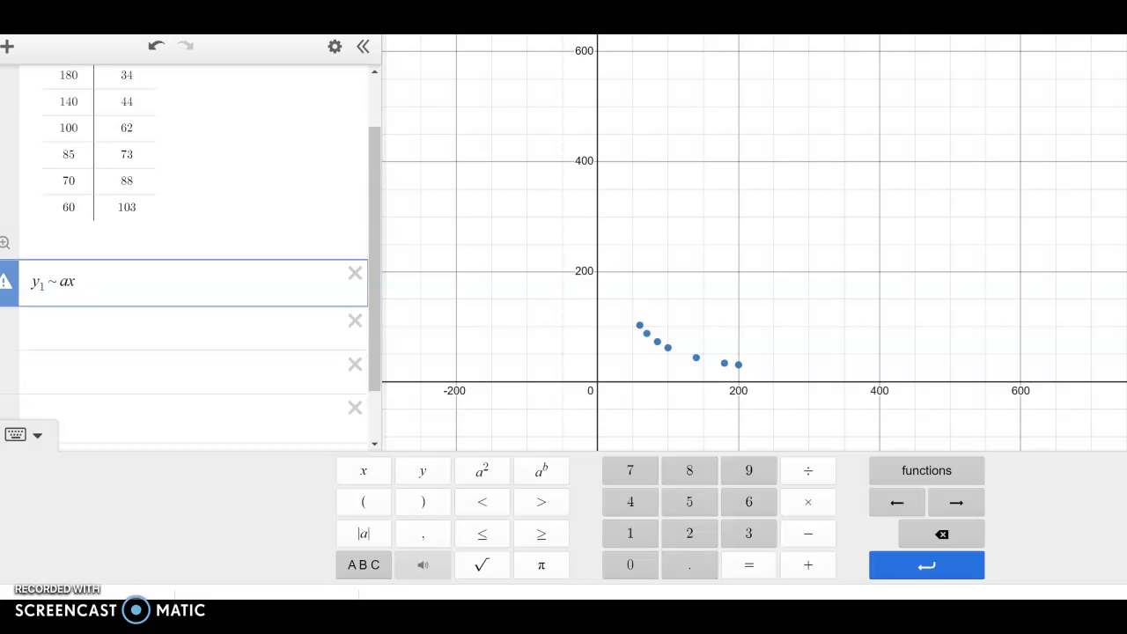
# Complete the regression as y₁ ~ ax₁, try an exponent of 2 on x₁, and replace that exponent with −1
pyautogui.write('1')
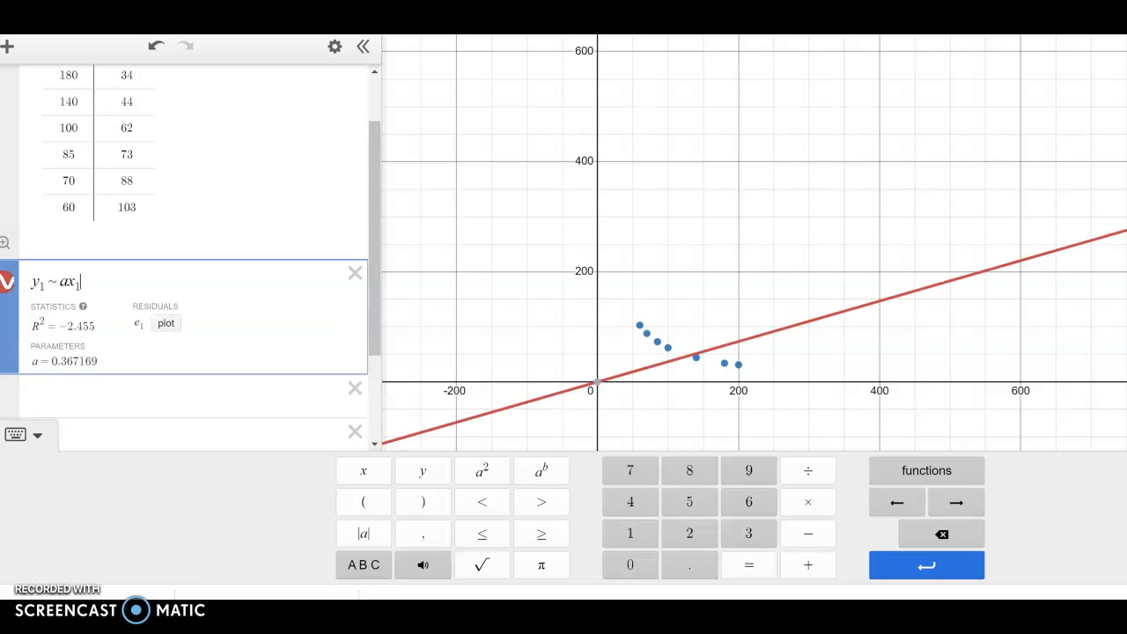
pyautogui.write('^2')
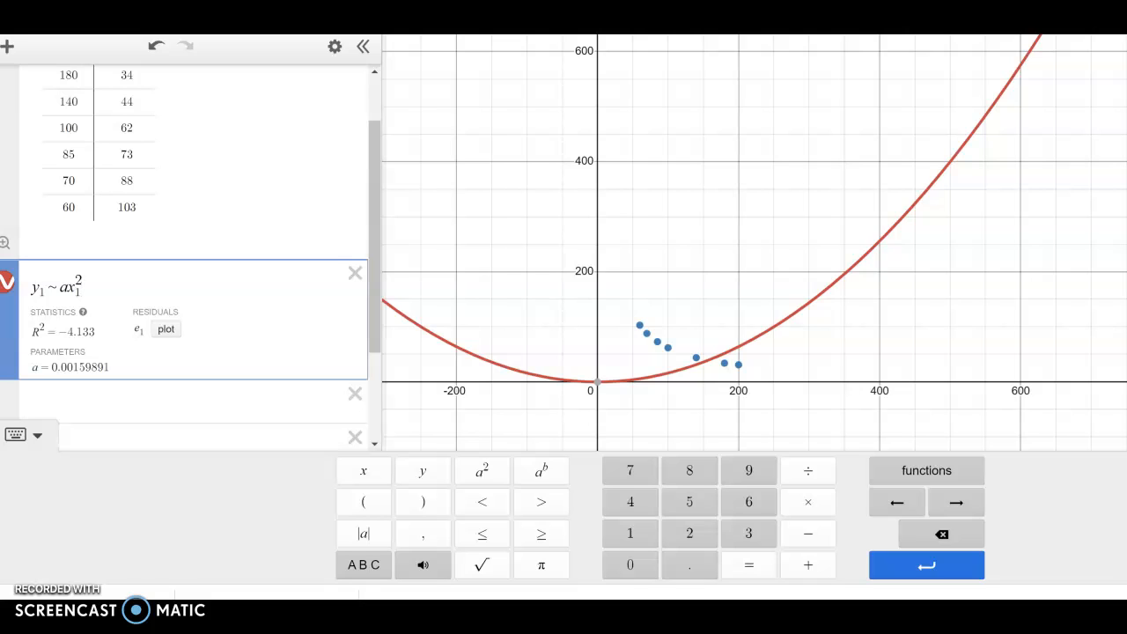
pyautogui.press('BackSpace')
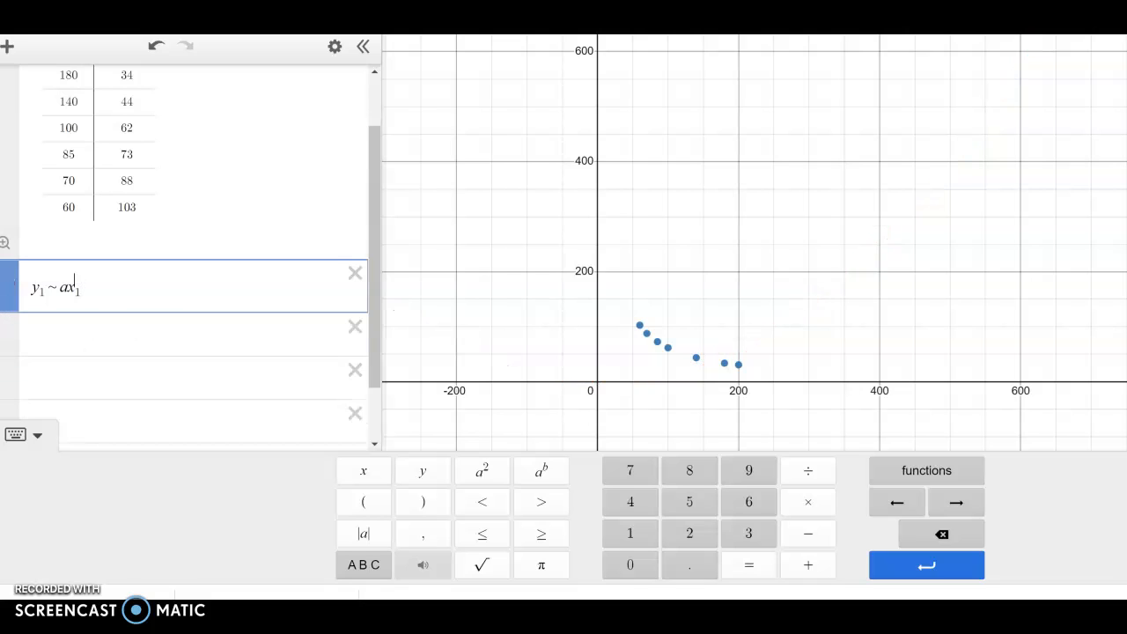
pyautogui.write('-1')
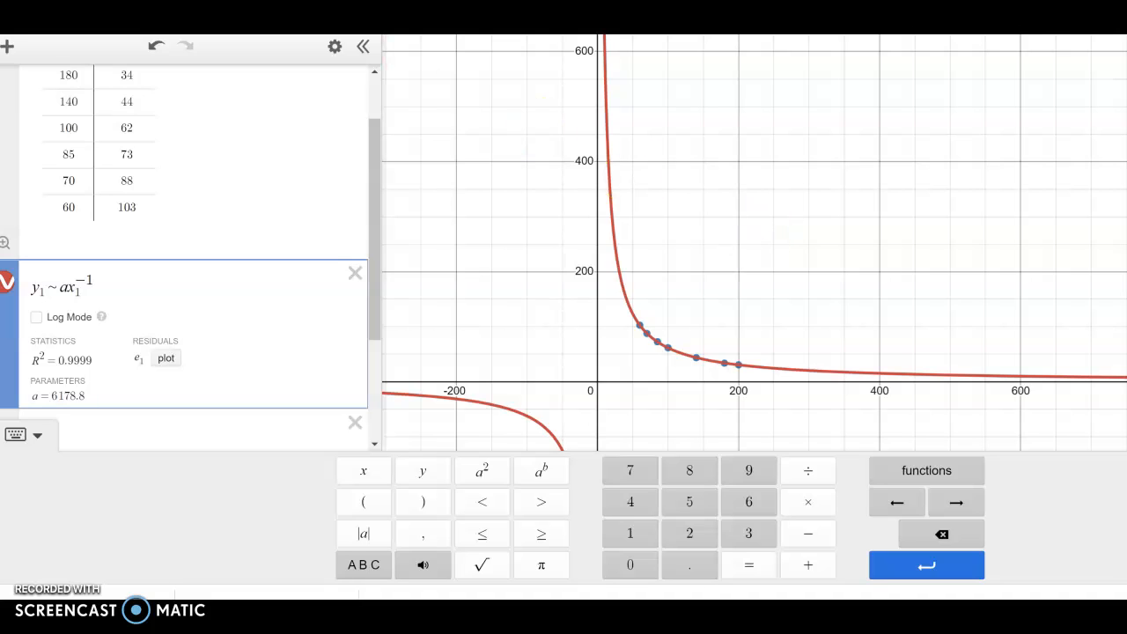
# Sketch annotation axes over the graph, labelled y₁ vertically and x₁⁻¹ horizontally, with a straight line rising from their origin
pyautogui.moveTo(699, 92)
pyautogui.mouseDown()
pyautogui.moveTo(701, 226)
pyautogui.moveTo(840, 231)
pyautogui.mouseUp()
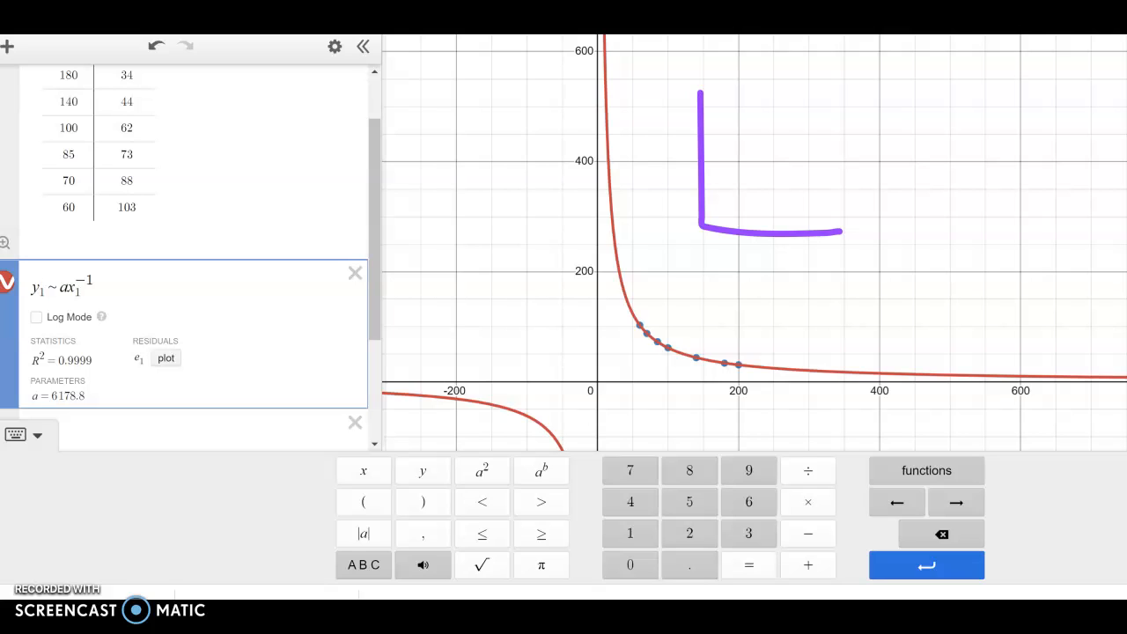
pyautogui.moveTo(640, 120)
pyautogui.mouseDown()
pyautogui.moveTo(652, 148)
pyautogui.moveTo(657, 116)
pyautogui.moveTo(648, 173)
pyautogui.moveTo(626, 169)
pyautogui.moveTo(686, 186)
pyautogui.mouseUp()
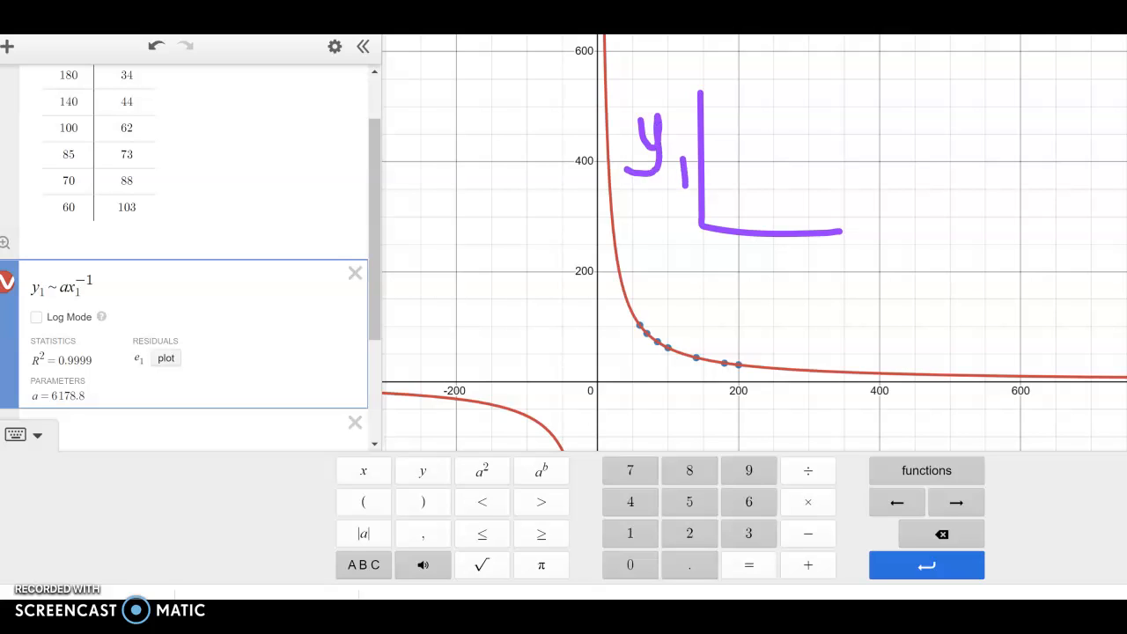
pyautogui.moveTo(759, 253)
pyautogui.mouseDown()
pyautogui.moveTo(790, 280)
pyautogui.moveTo(762, 274)
pyautogui.moveTo(755, 284)
pyautogui.moveTo(804, 297)
pyautogui.mouseUp()
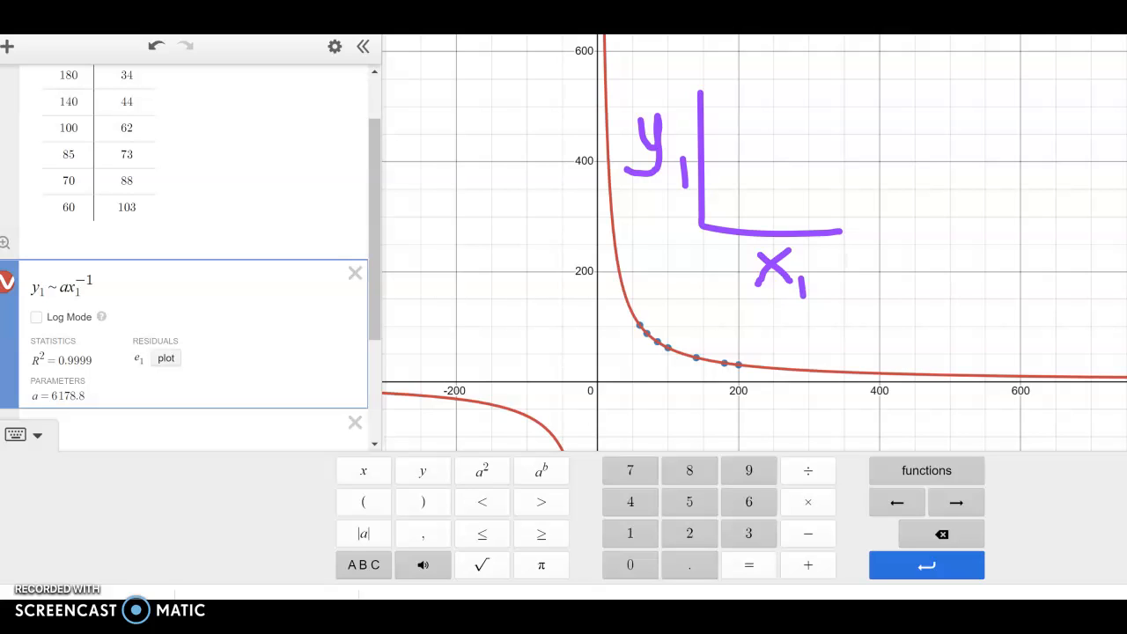
pyautogui.moveTo(796, 243)
pyautogui.mouseDown()
pyautogui.moveTo(817, 239)
pyautogui.moveTo(838, 259)
pyautogui.mouseUp()
pyautogui.moveTo(704, 224); pyautogui.dragTo(782, 156)
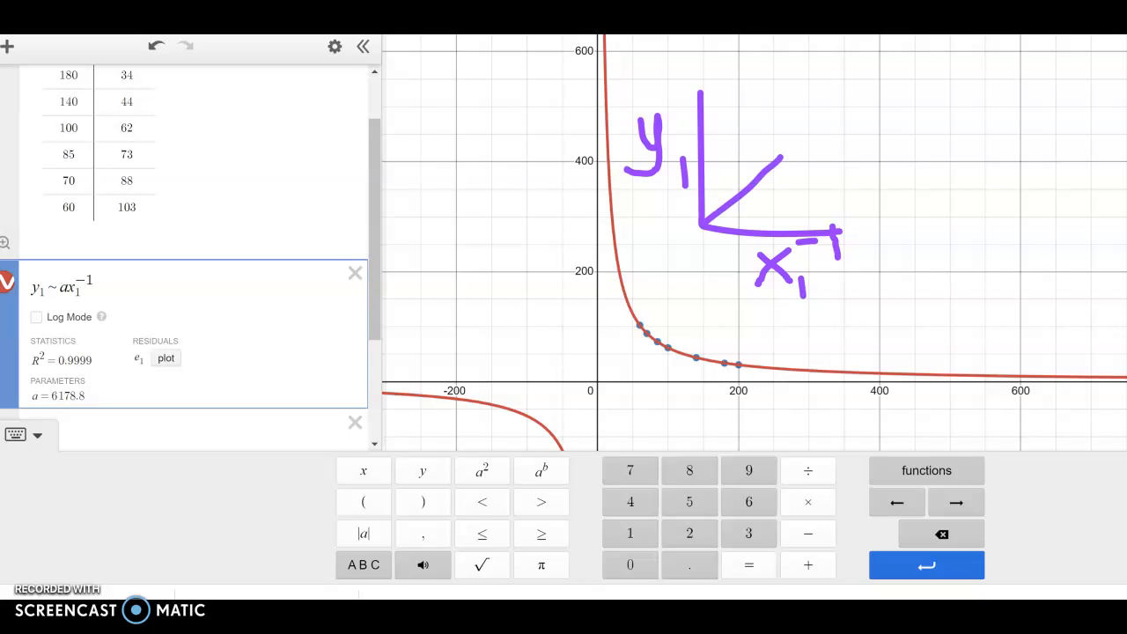
pyautogui.moveTo(781, 157); pyautogui.dragTo(821, 118)
# Circle the regression y₁ ~ ax₁⁻¹ with the annotation pen and add short vertical marks above y₁ and x₁⁻¹
pyautogui.moveTo(94, 259)
pyautogui.mouseDown()
pyautogui.moveTo(23, 266)
pyautogui.moveTo(44, 337)
pyautogui.moveTo(138, 260)
pyautogui.moveTo(92, 256)
pyautogui.moveTo(39, 278)
pyautogui.mouseUp()
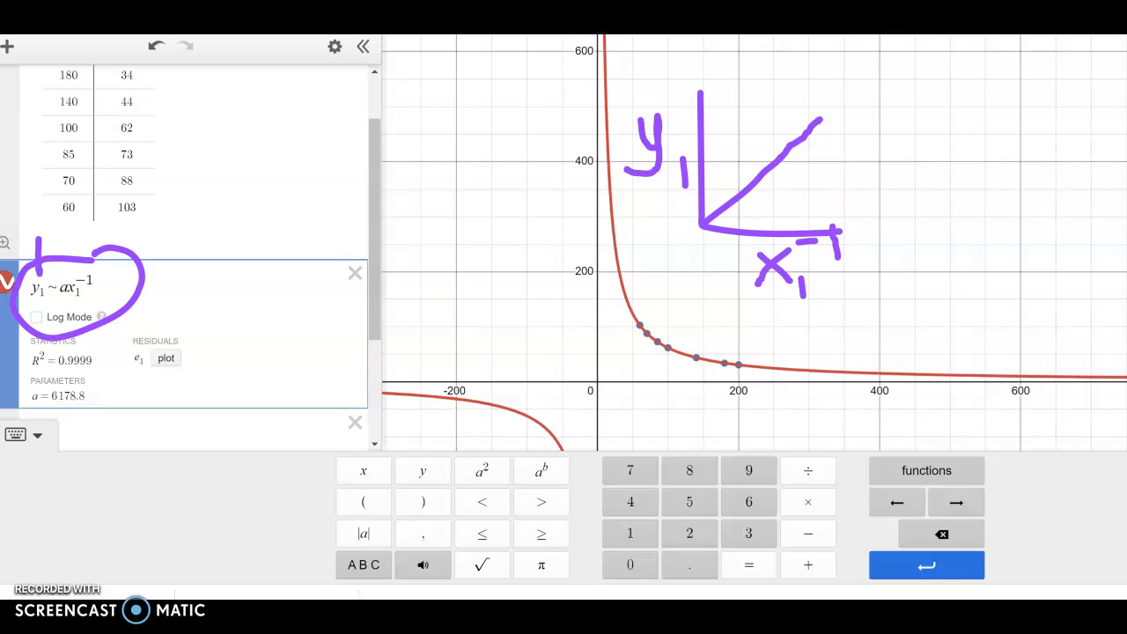
pyautogui.moveTo(85, 239); pyautogui.dragTo(86, 269)
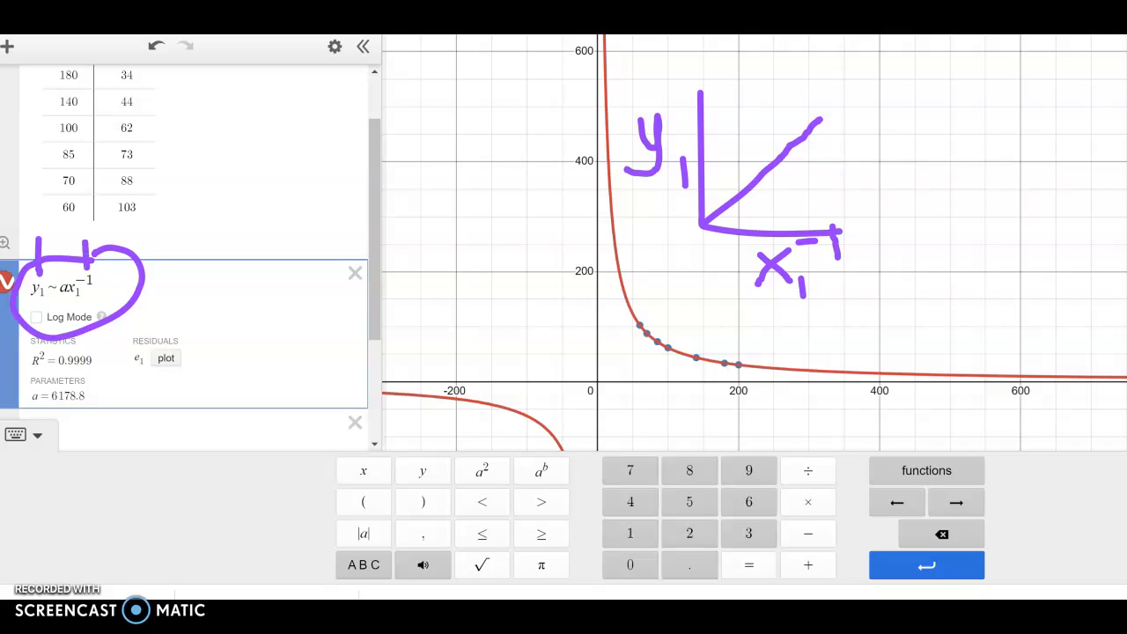